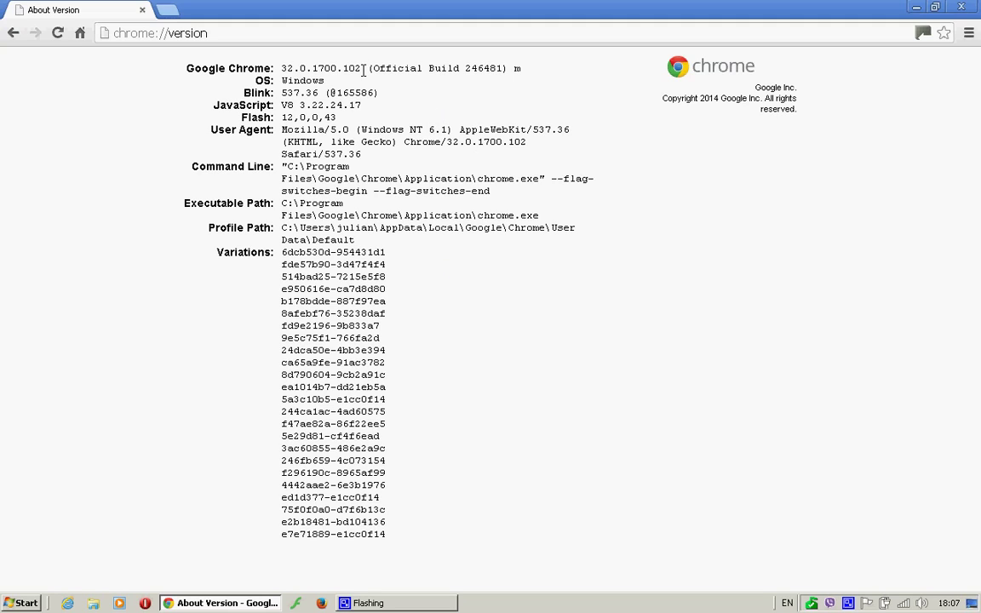
# - Search the Chrome Web Store for 'remote desktop' so Chrome Remote Desktop tops the results
pyautogui.click(969, 34)
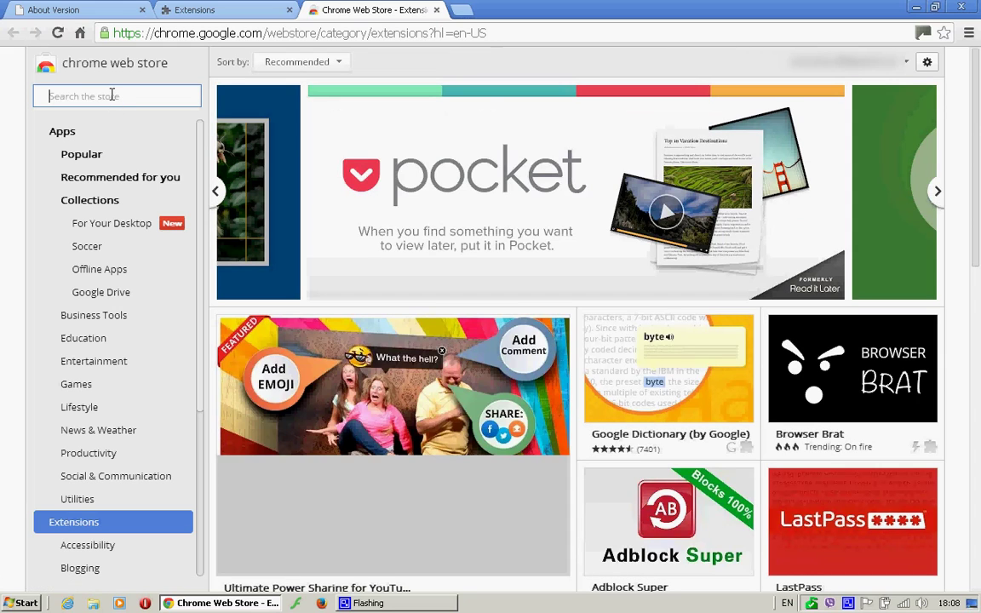
pyautogui.write('re')
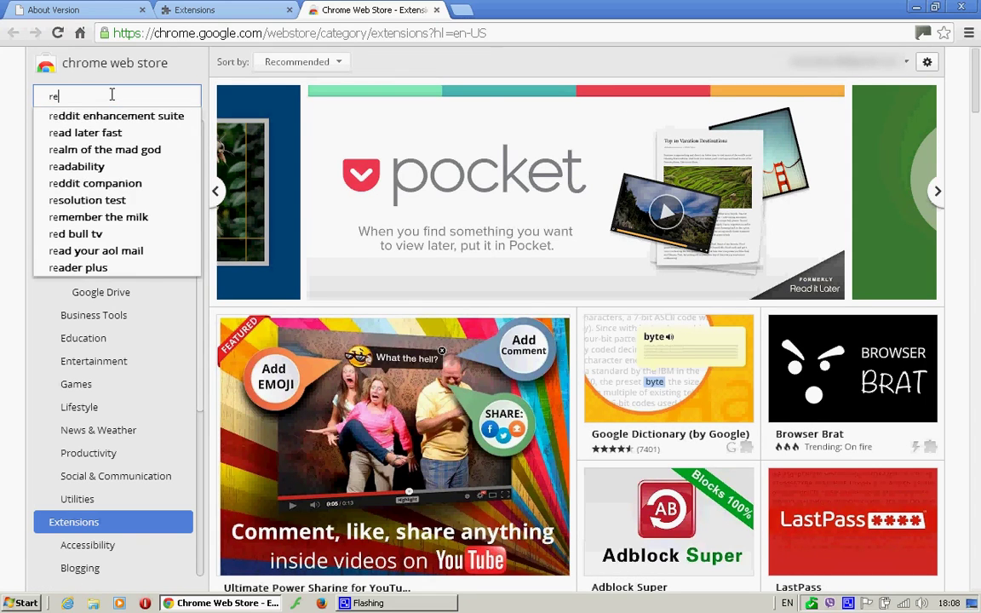
pyautogui.write('mote desw')
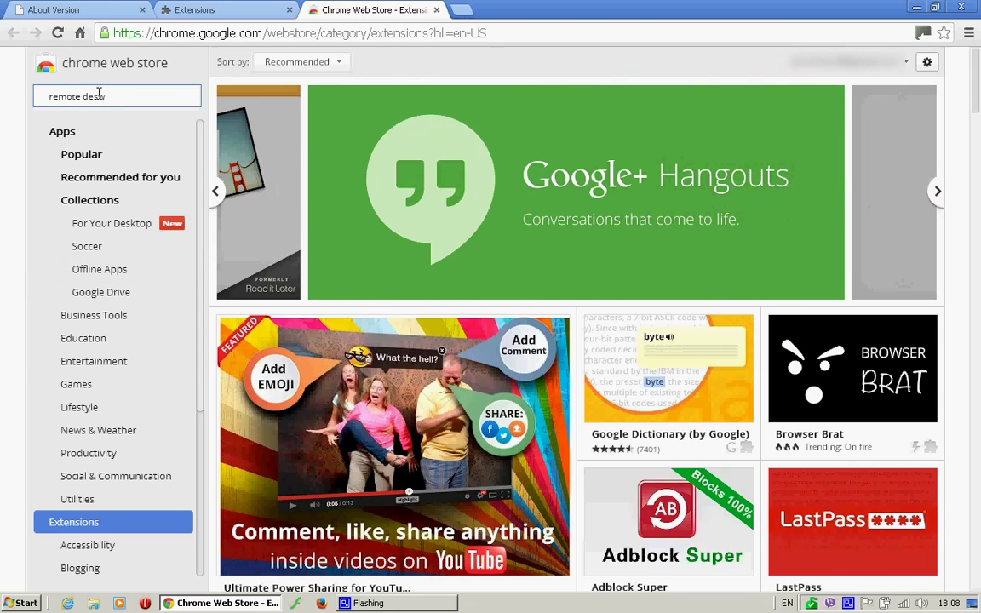
pyautogui.click(121, 226)
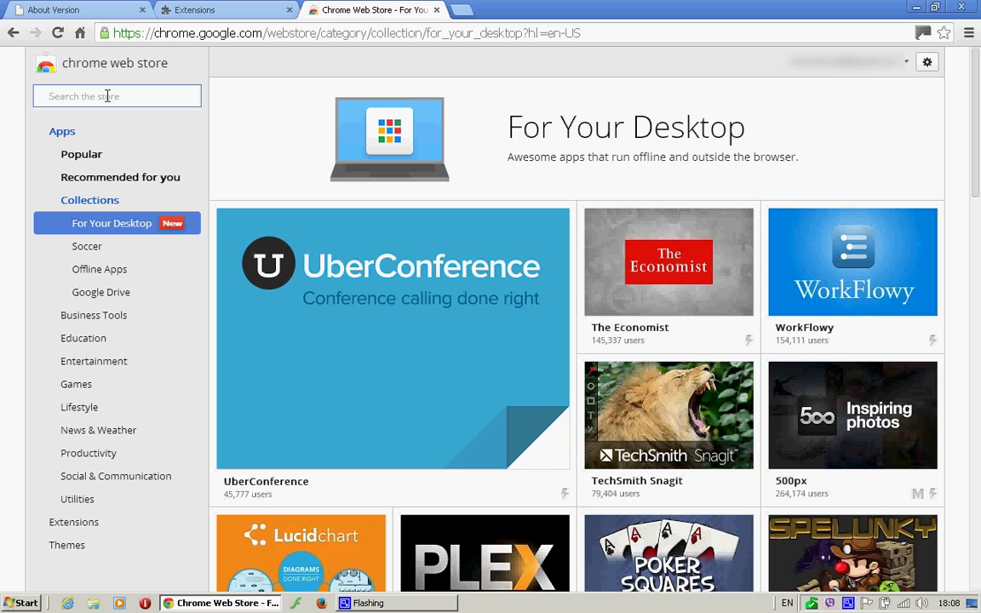
pyautogui.write('re')
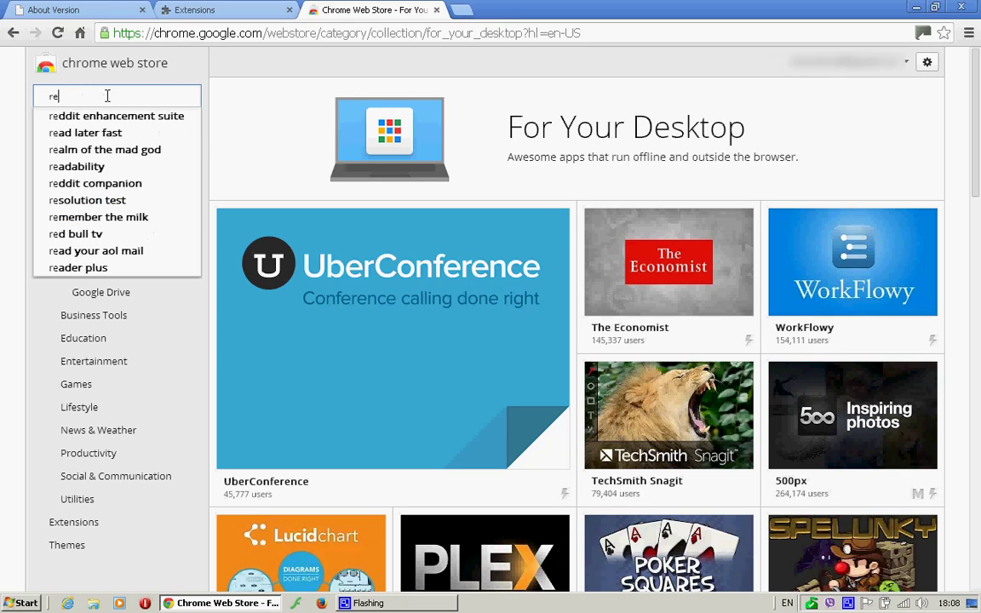
pyautogui.write('mote ')
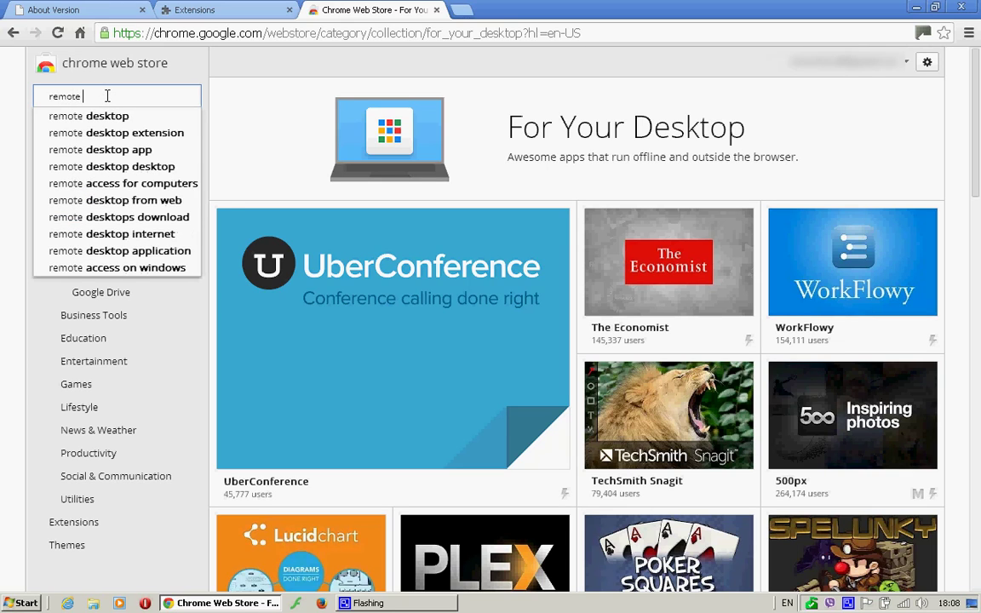
pyautogui.write('desktop')
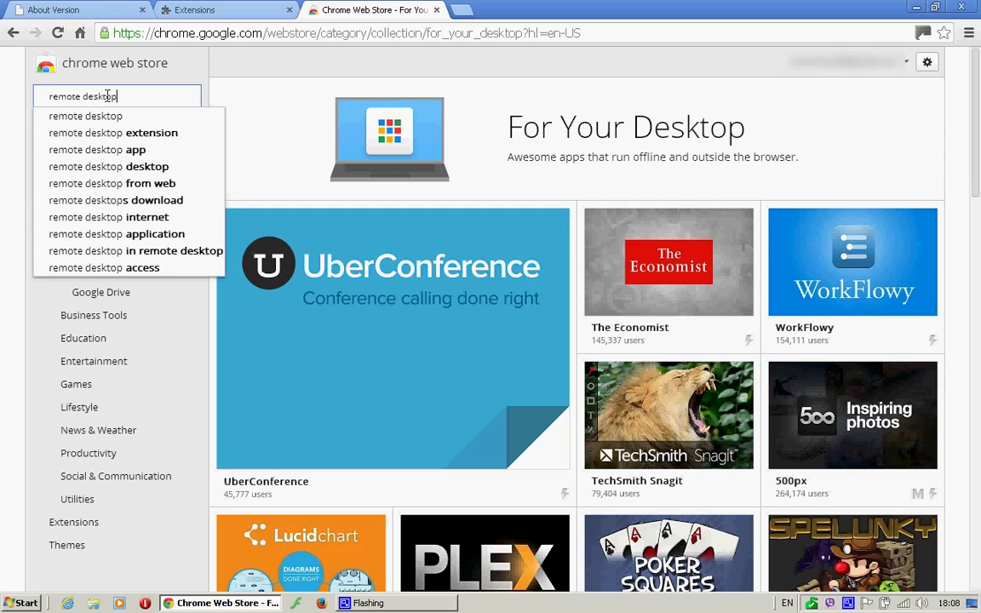
pyautogui.press('Return')
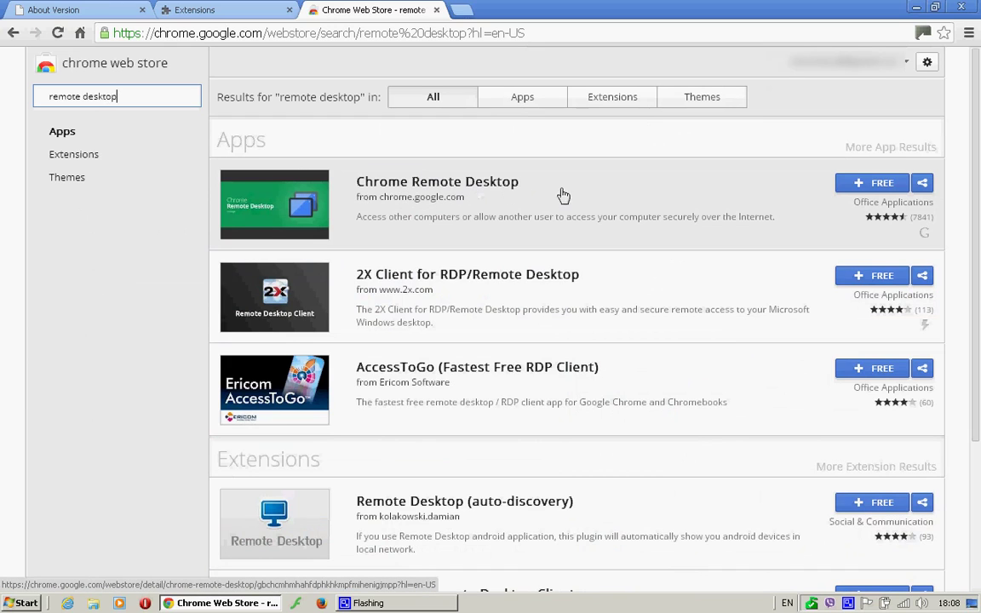
# - Install Chrome Remote Desktop with FREE and confirm adding the app
pyautogui.click(880, 185)
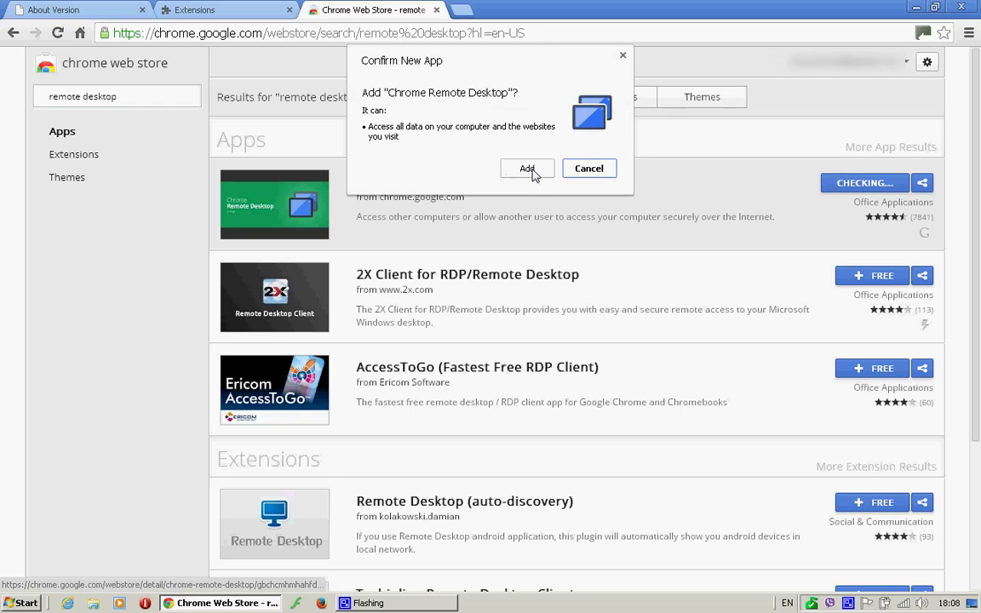
pyautogui.click(529, 171)
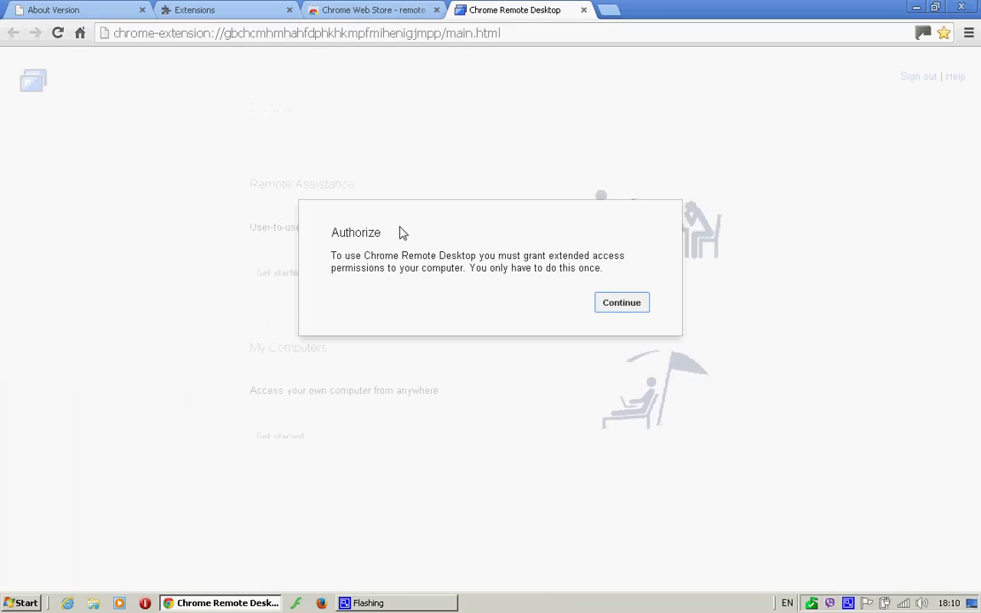
# - Authorize Chrome Remote Desktop with the Google account, accepting its offline access request
pyautogui.click(617, 307)
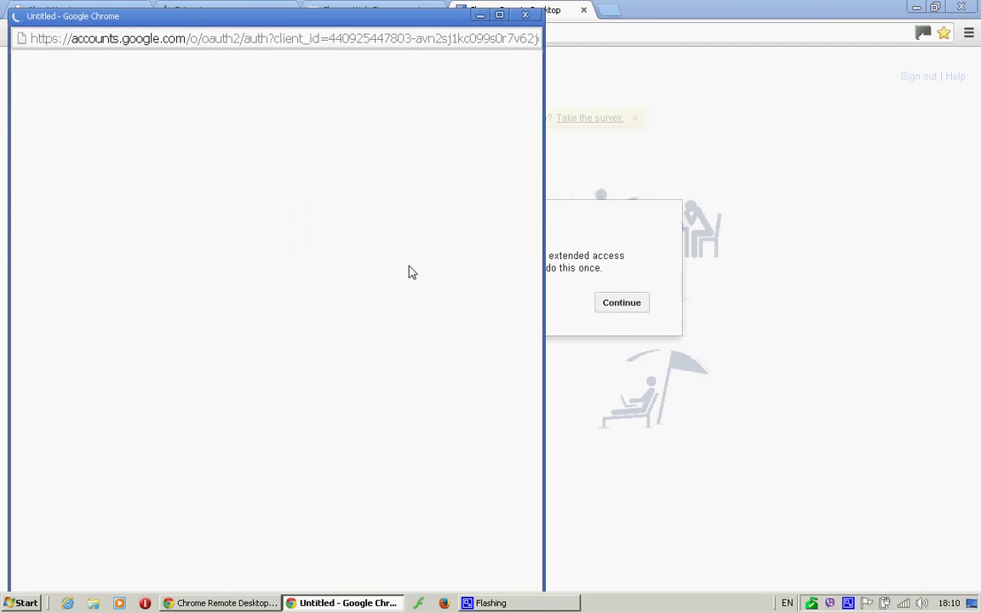
pyautogui.click(235, 187)
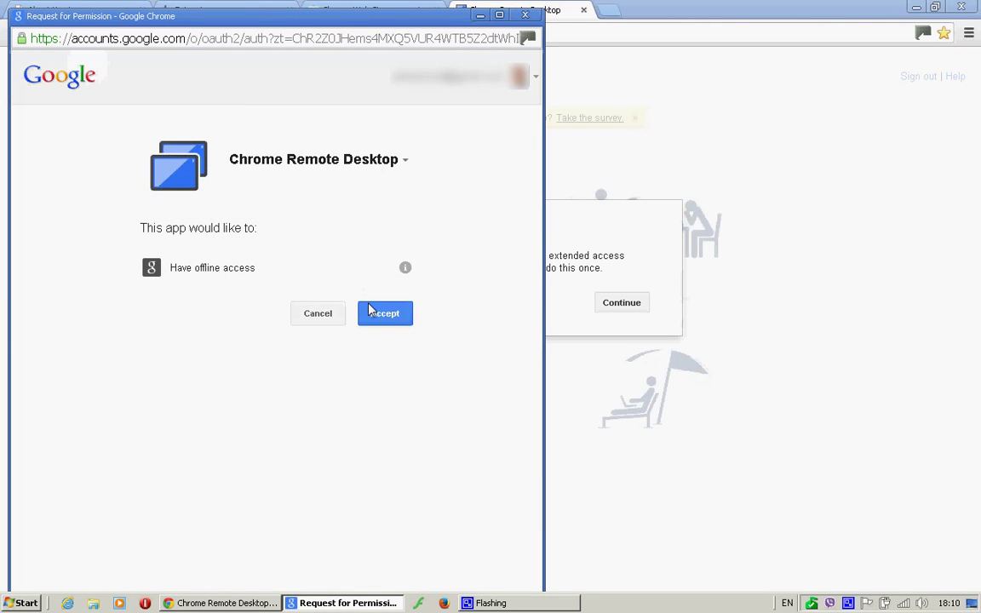
pyautogui.click(390, 319)
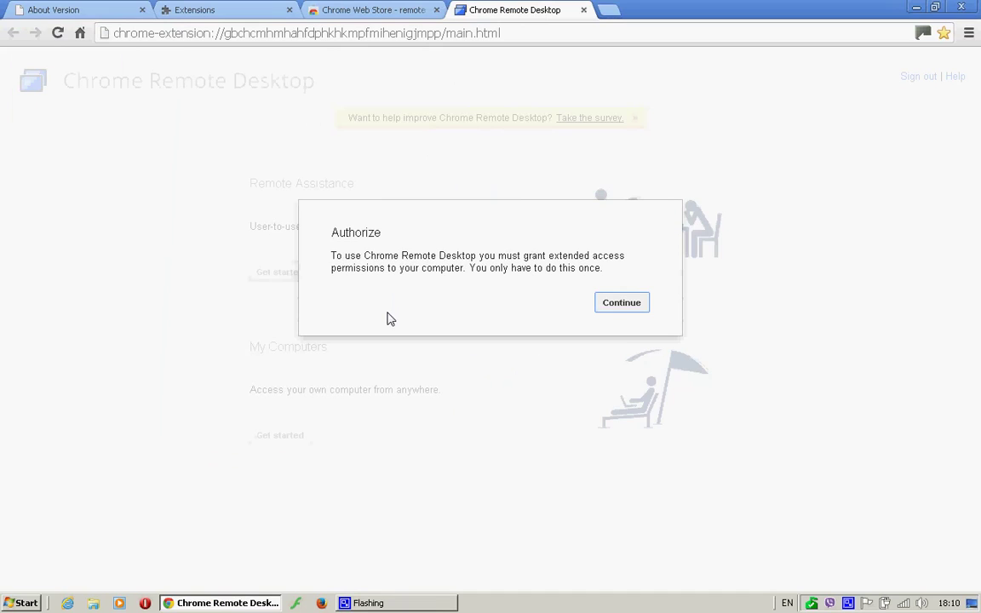
pyautogui.click(620, 300)
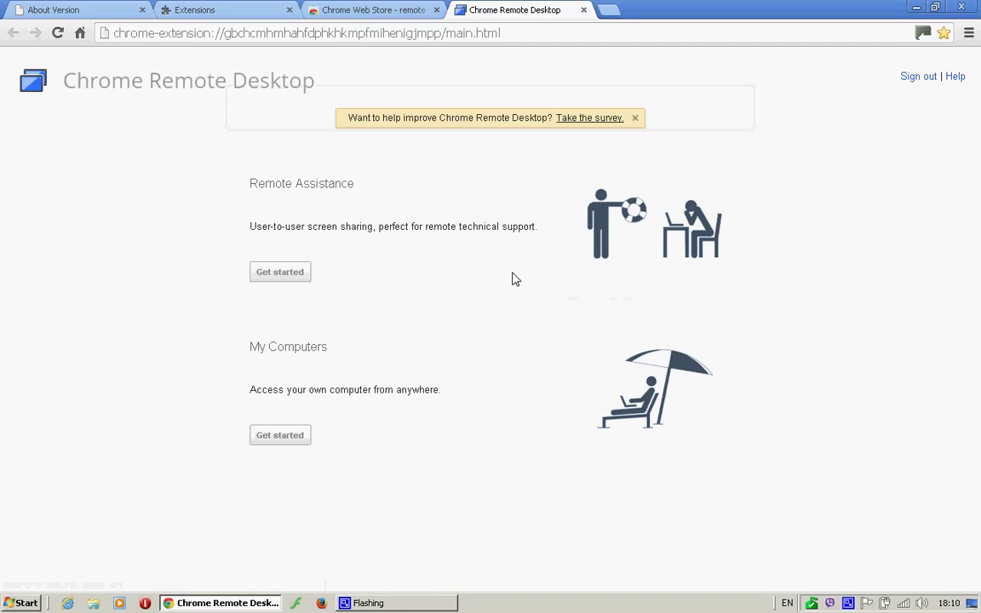
# - Expand the Remote Assistance and My Computers sections on the main page
pyautogui.click(303, 275)
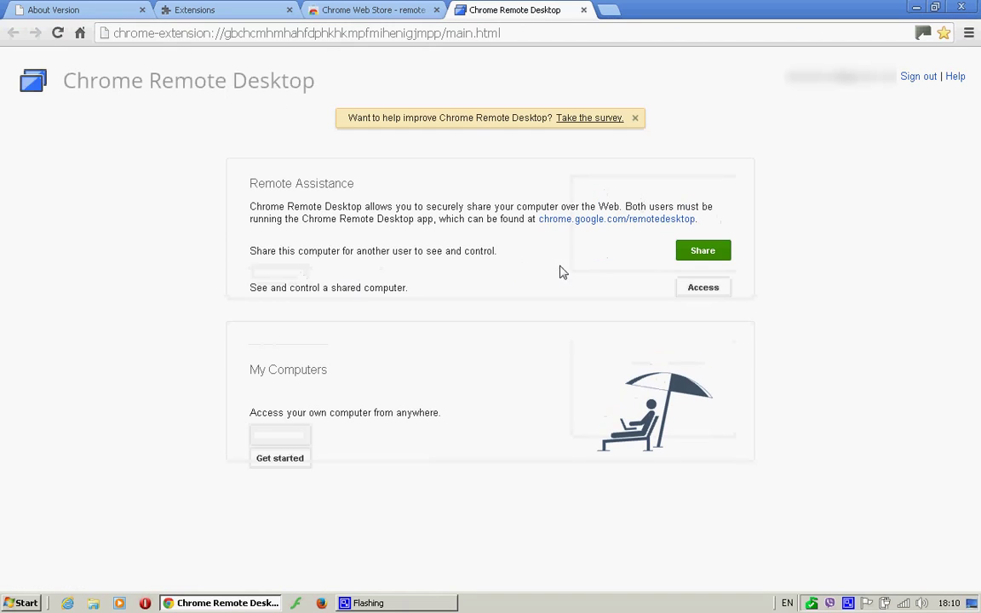
pyautogui.click(284, 460)
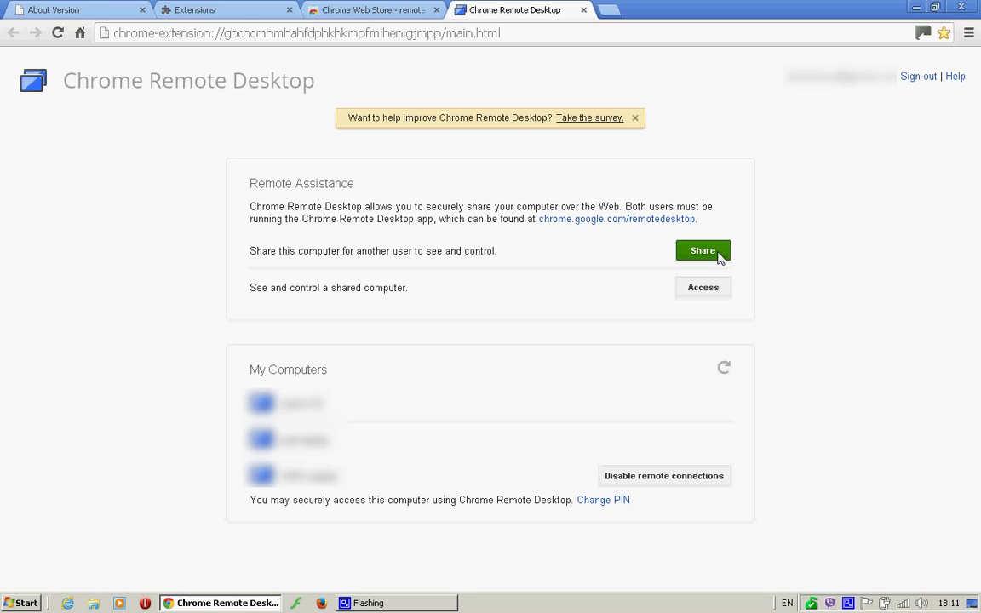
pyautogui.click(719, 255)
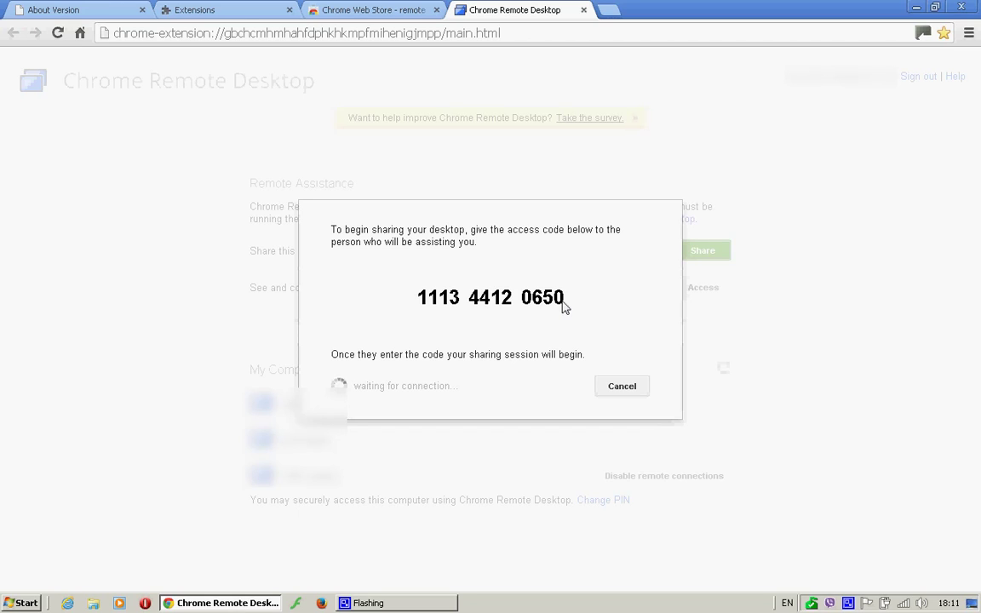
pyautogui.click(636, 391)
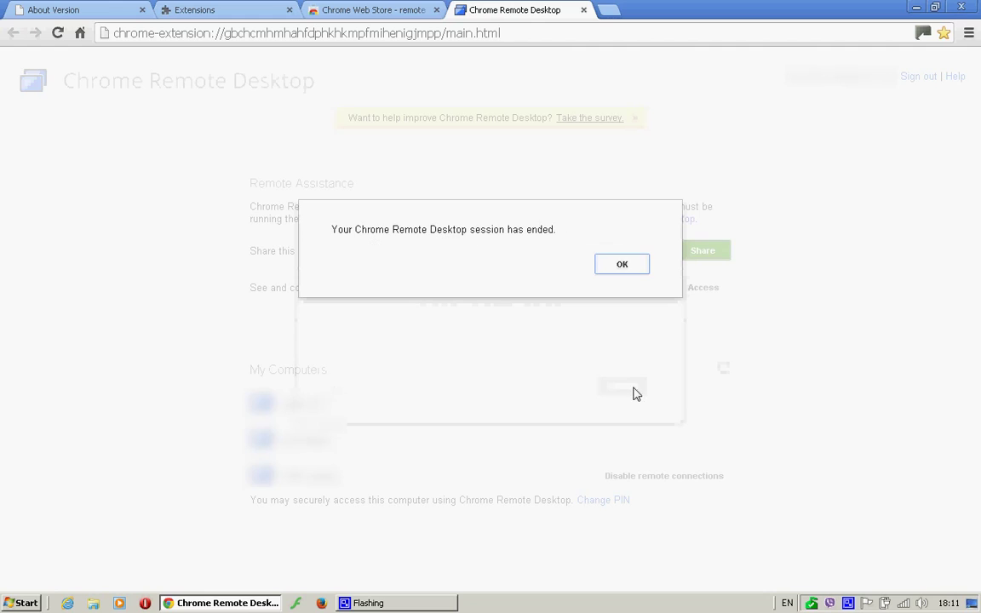
pyautogui.click(637, 267)
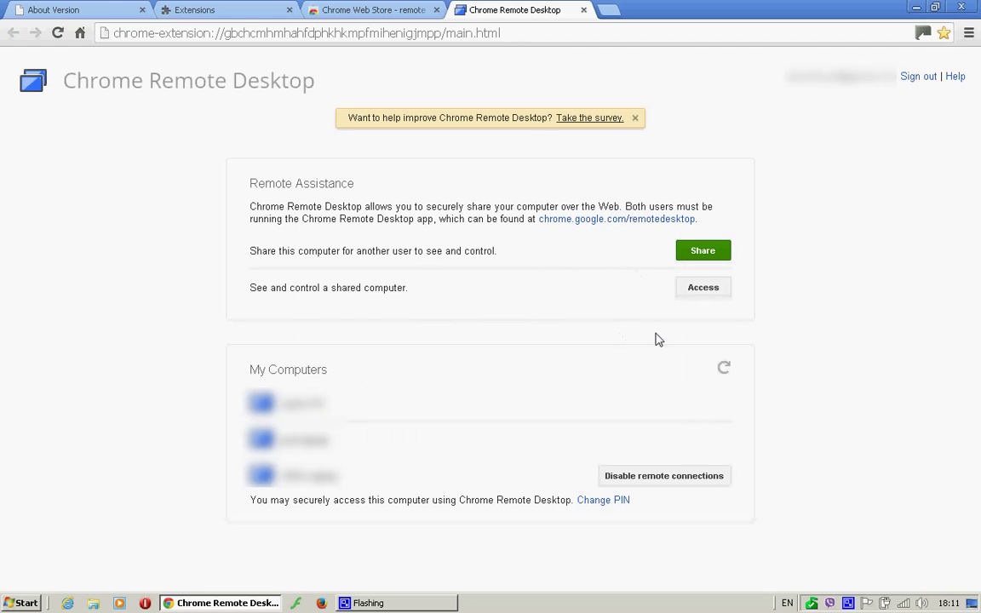
pyautogui.click(703, 289)
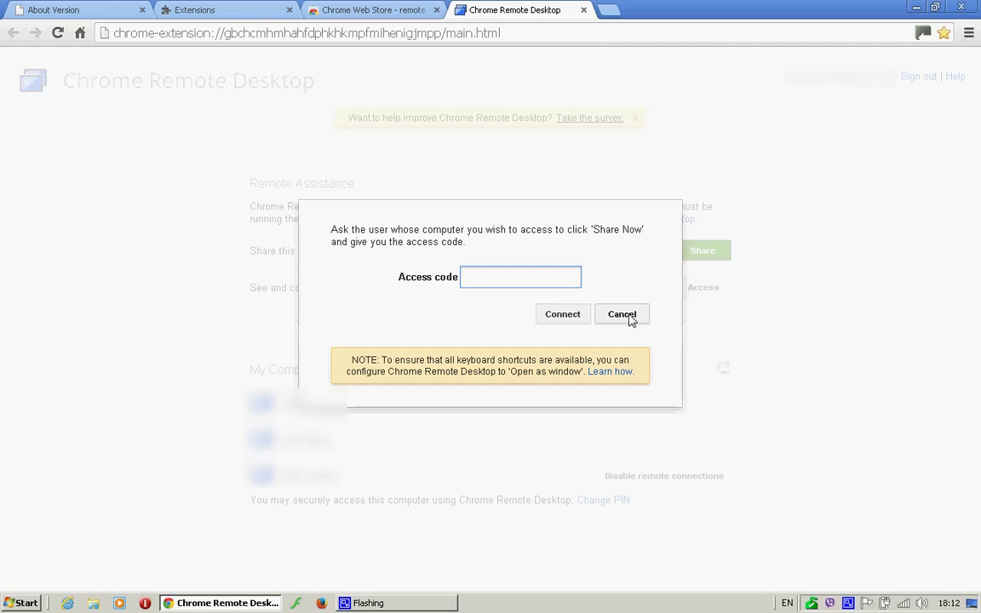
pyautogui.click(621, 315)
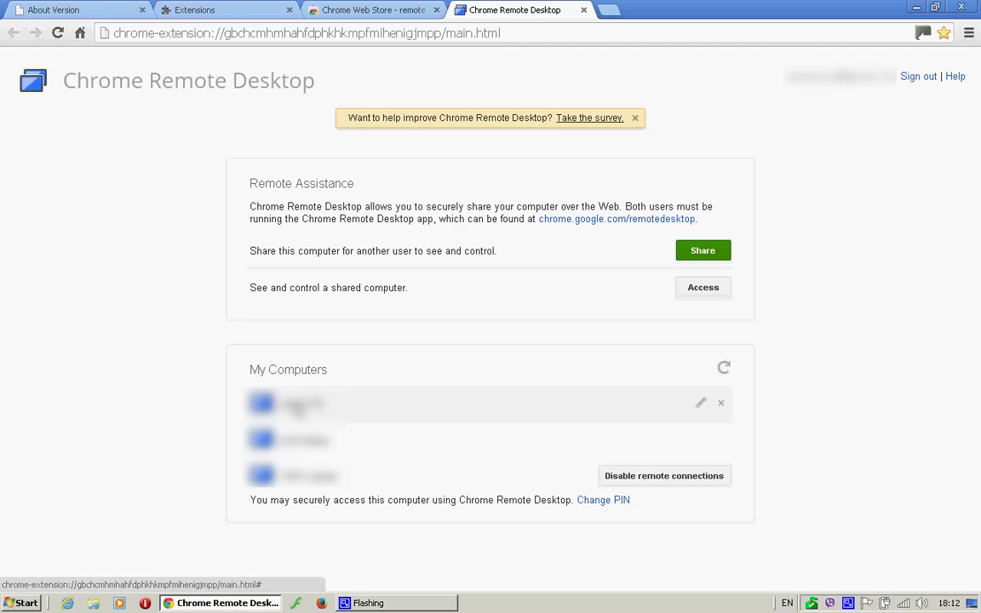
# - Connect to the first computer under My Computers by entering its PIN
pyautogui.click(298, 407)
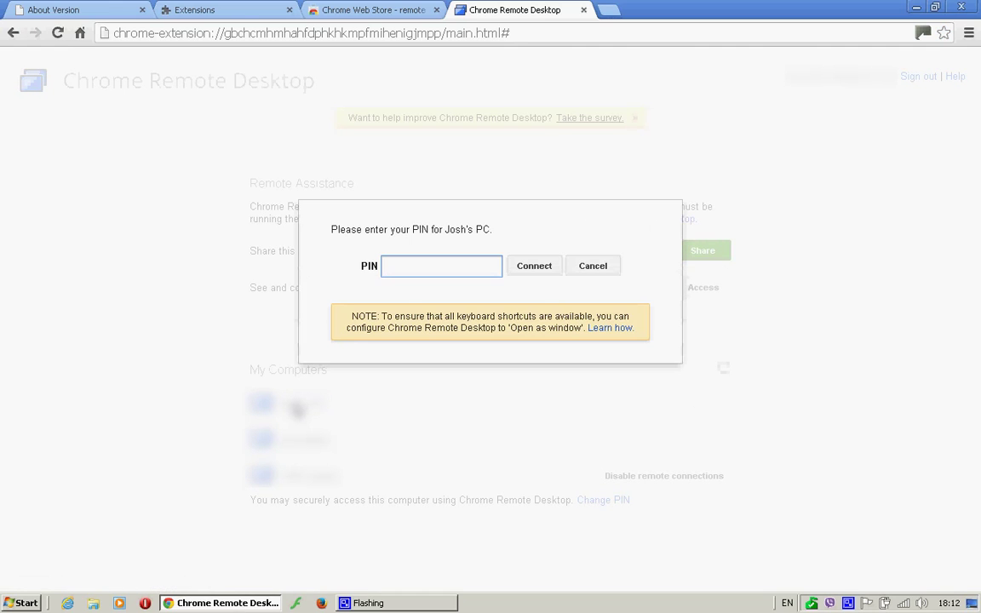
pyautogui.write('••••••••')
pyautogui.press('Return')
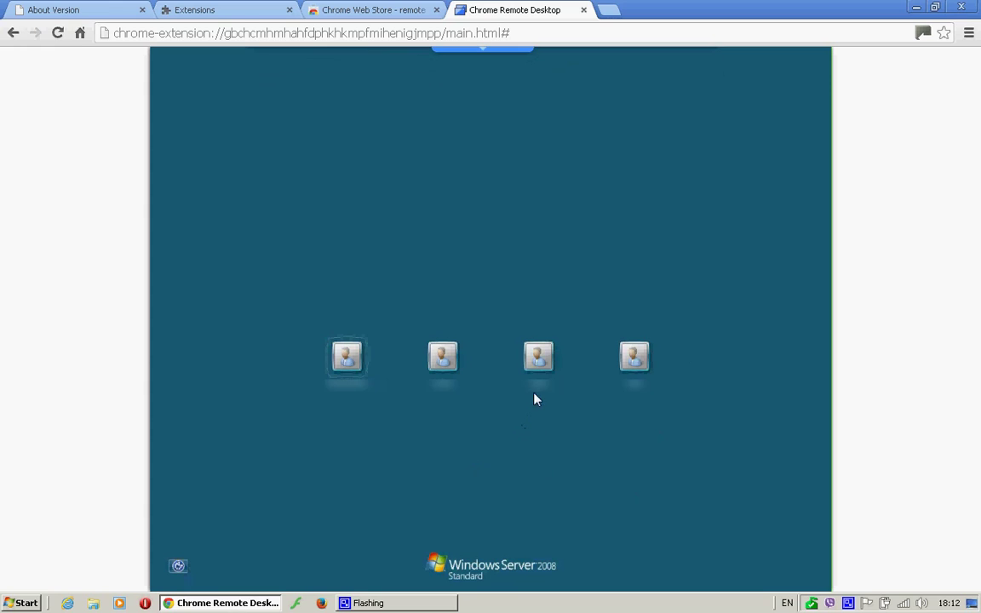
# - Sign in to a user account on the remote logon screen with its password
pyautogui.click(539, 356)
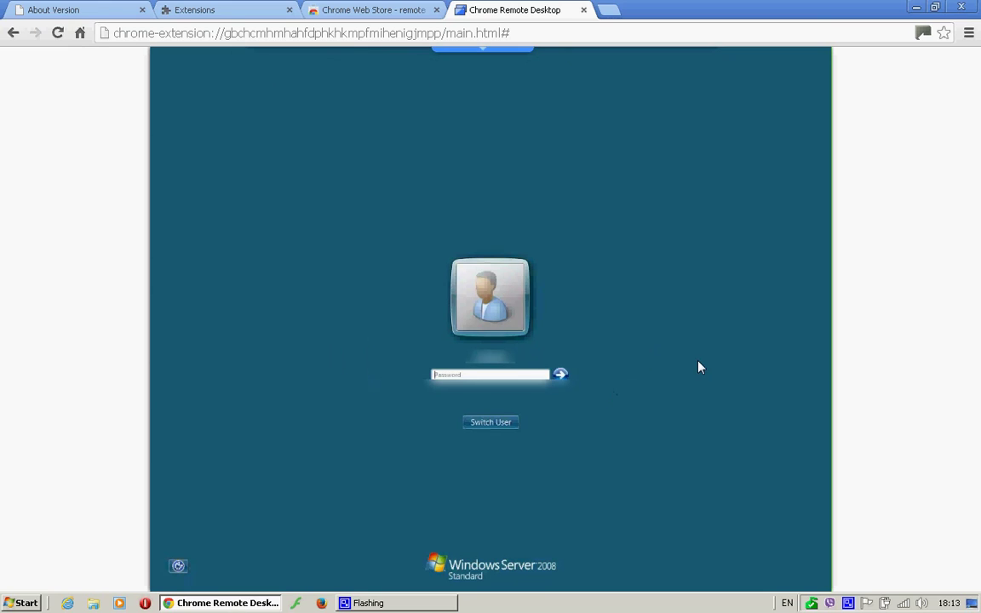
pyautogui.write('••••')
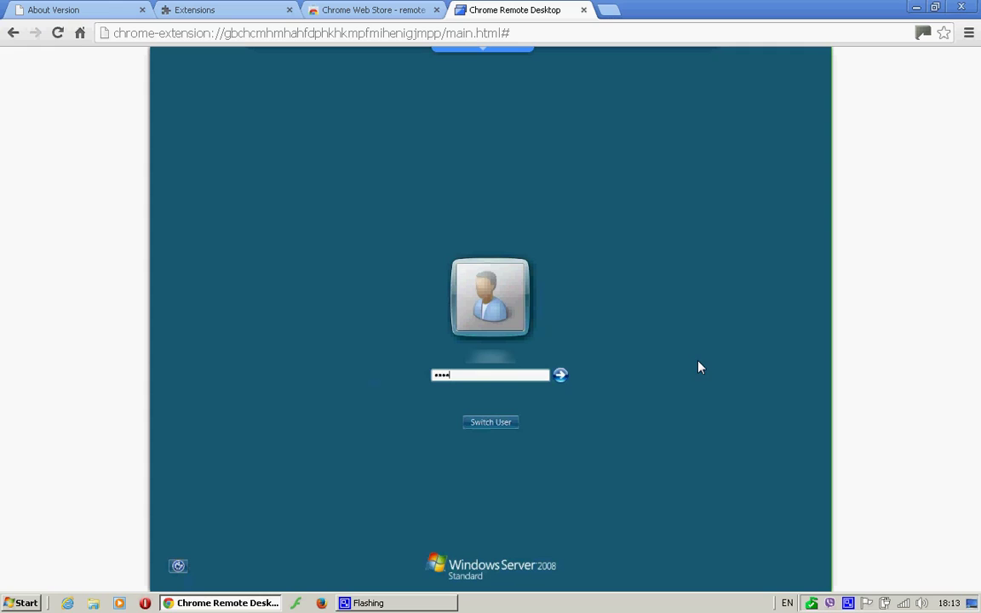
pyautogui.write('•••')
pyautogui.press('Return')
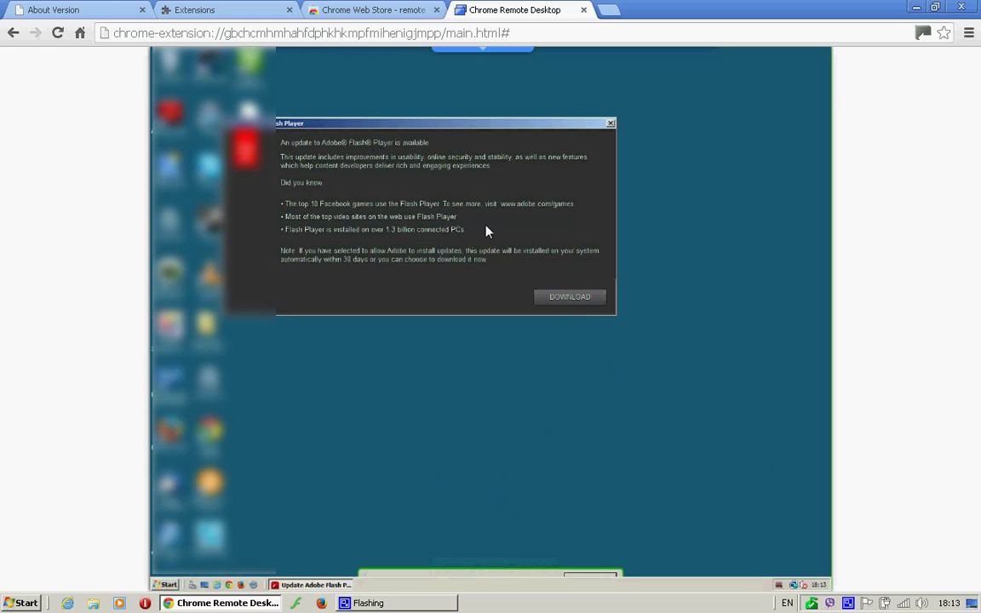
# - Dismiss the Flash Player update notice and drag the sharing bar slightly higher
pyautogui.click(609, 123)
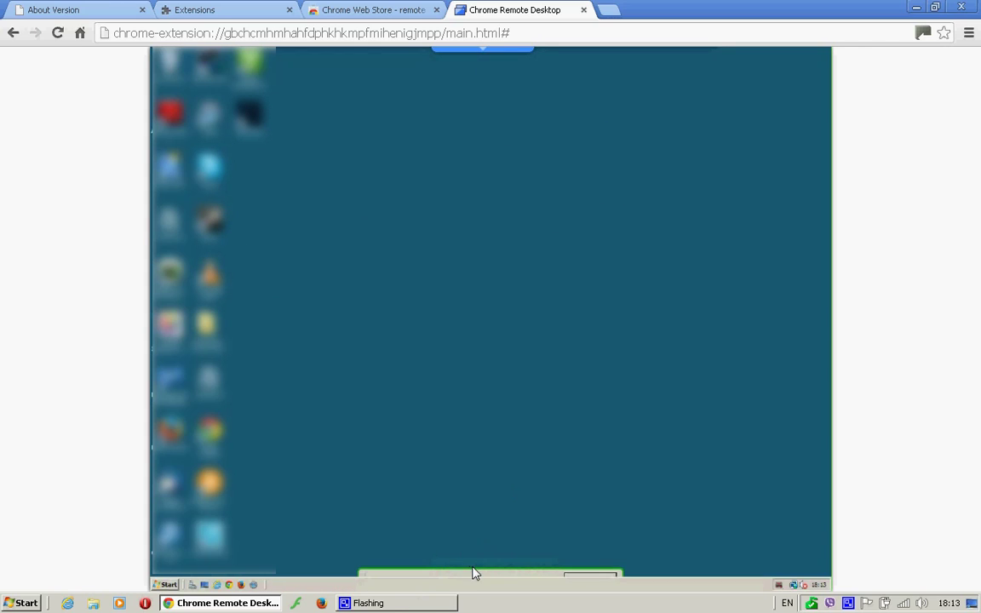
pyautogui.moveTo(479, 572); pyautogui.dragTo(477, 528)
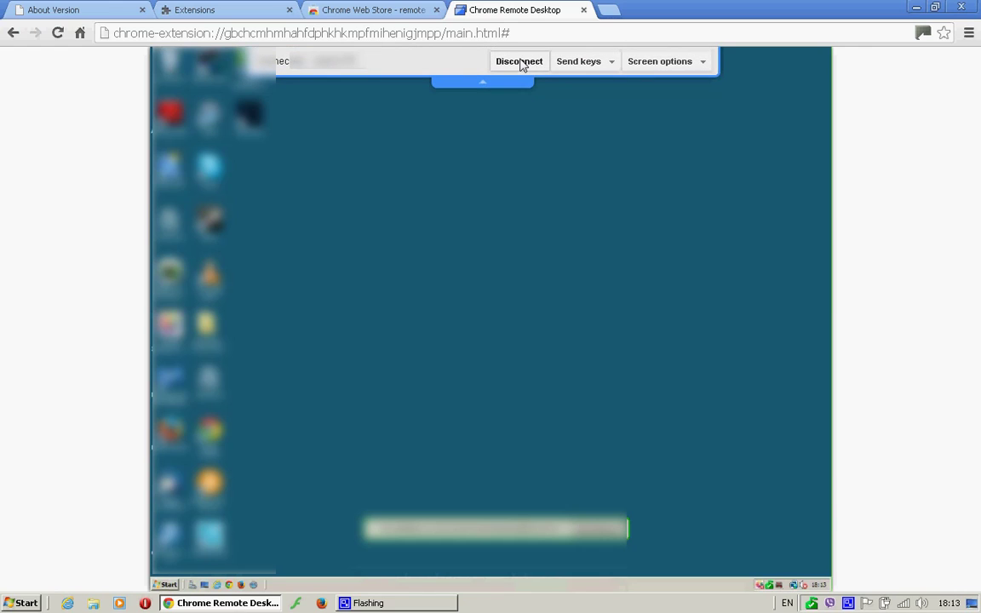
# - Disconnect the remote session and acknowledge the session-ended notice
pyautogui.click(521, 63)
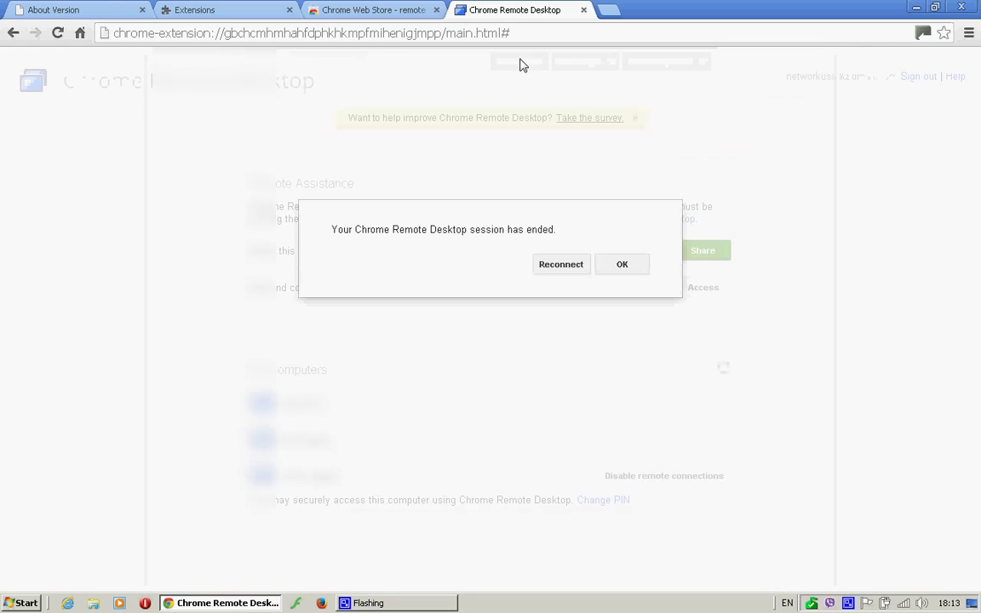
pyautogui.click(623, 265)
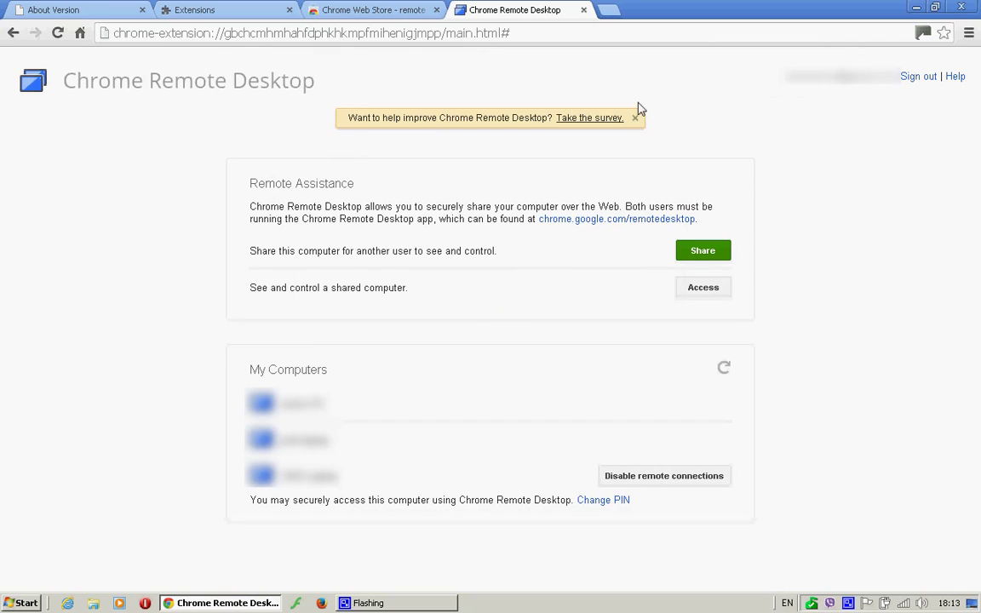